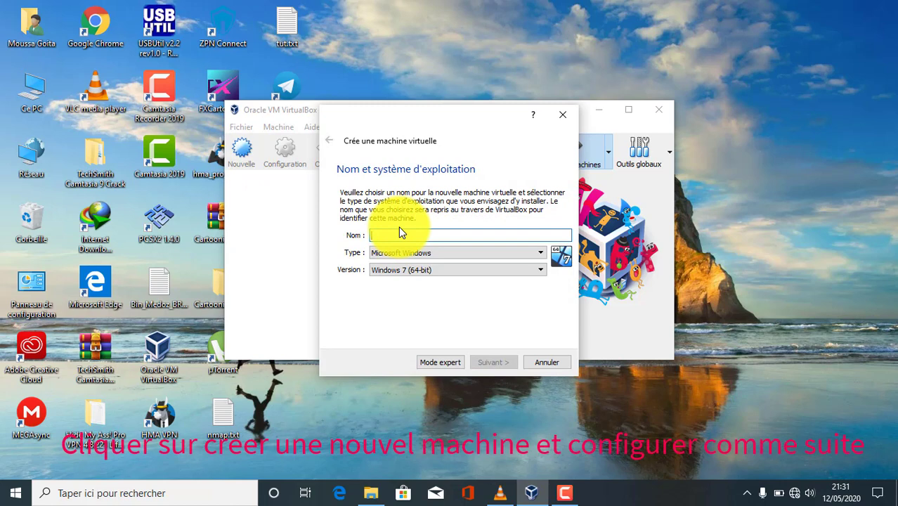
Step: Name the new machine 'KALI LINUX' with type Linux and version Debian (64-bit)
text(KALI)
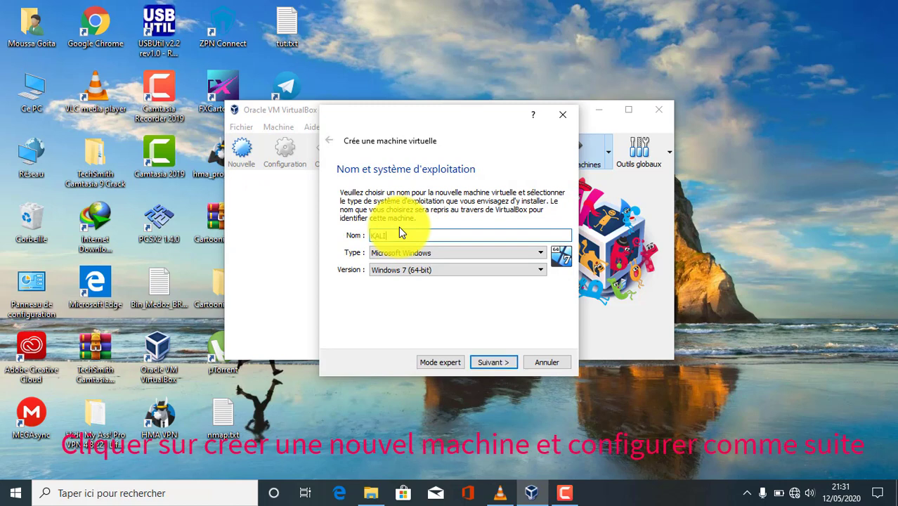
text( LIN)
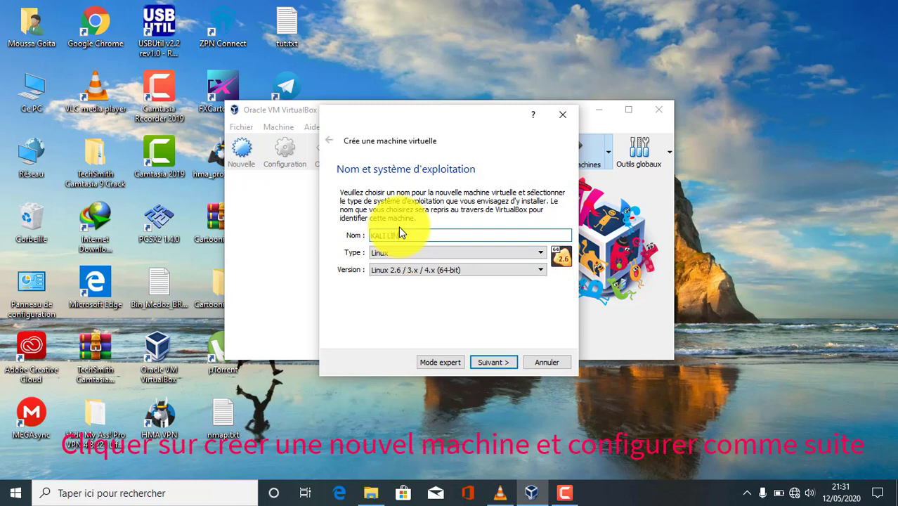
text(UX)
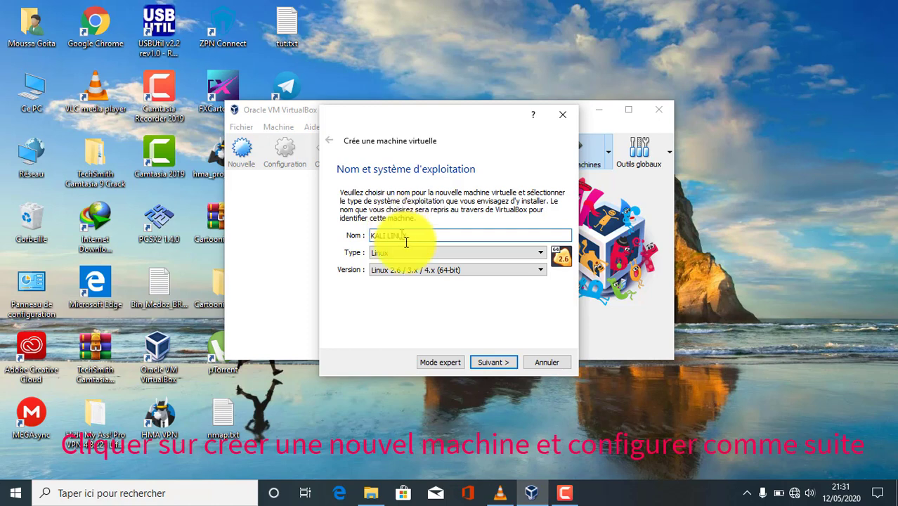
click(409, 254)
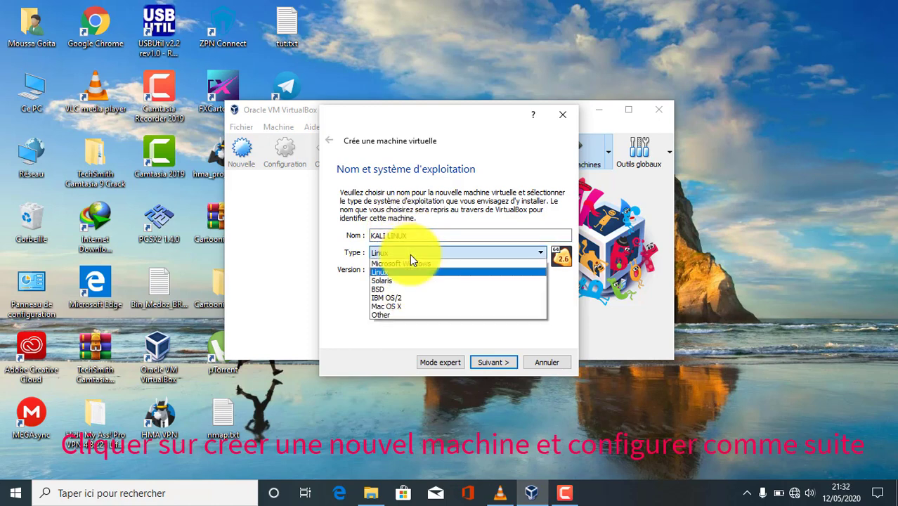
click(400, 271)
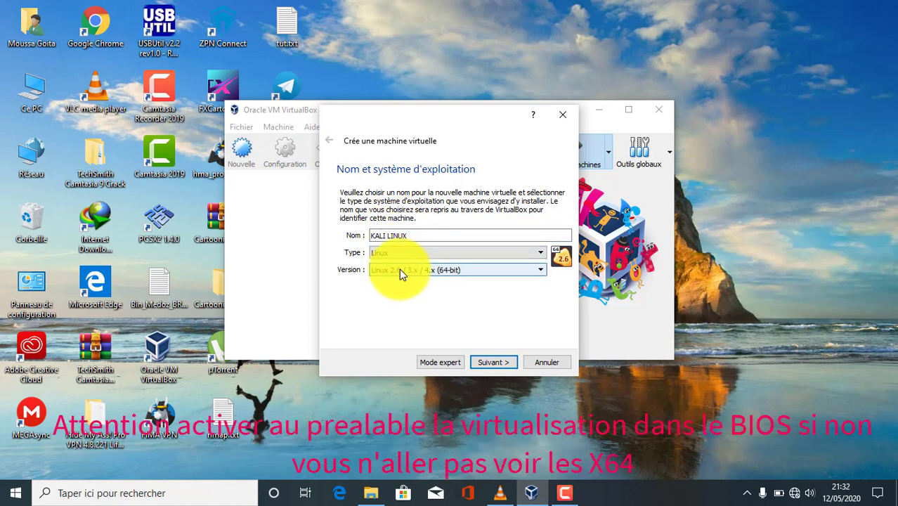
click(399, 269)
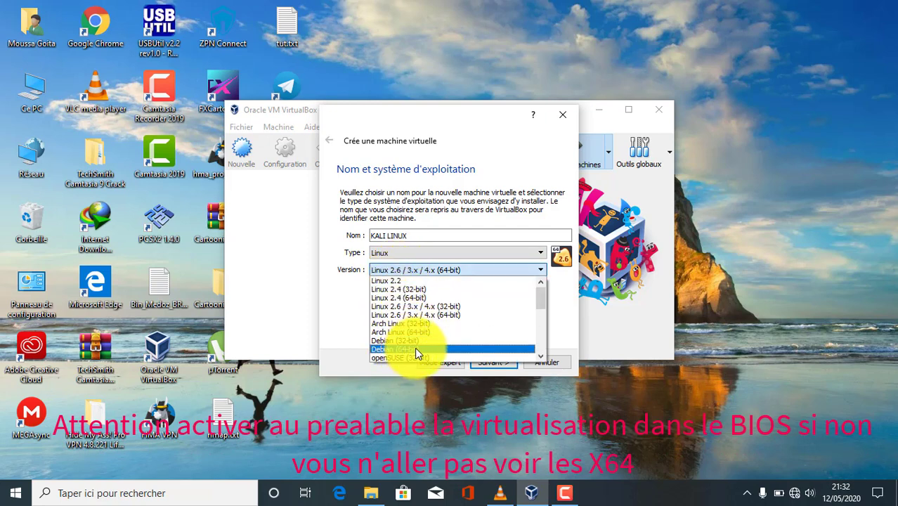
click(418, 349)
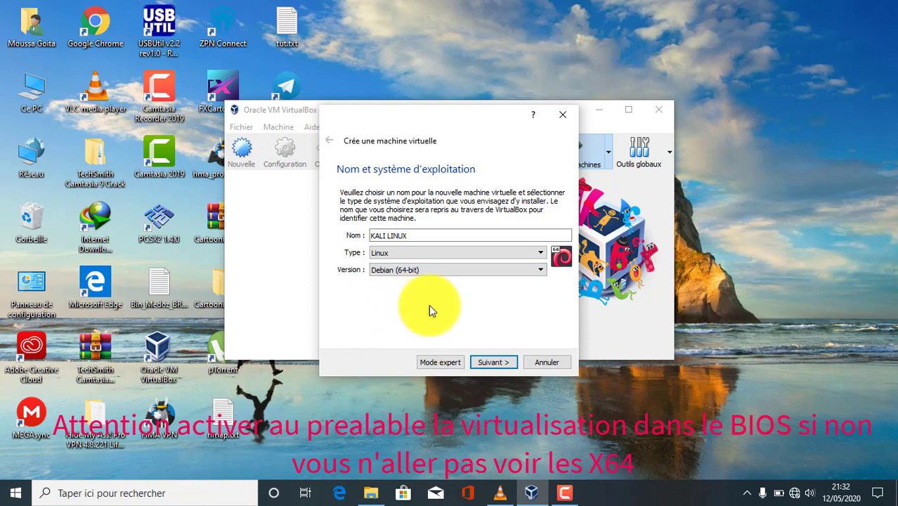
Step: Give the machine about 1900 Mio of memory and advance to the hard disk page
click(493, 362)
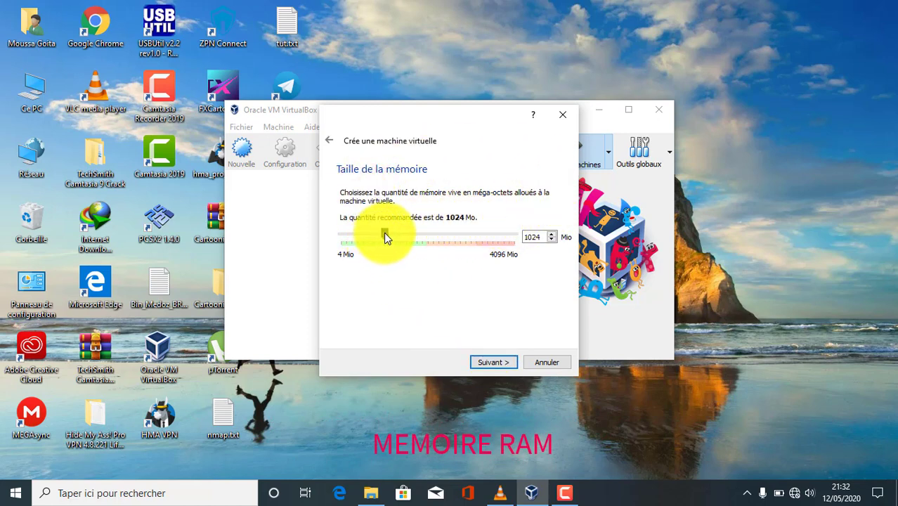
drag(384, 234, 411, 251)
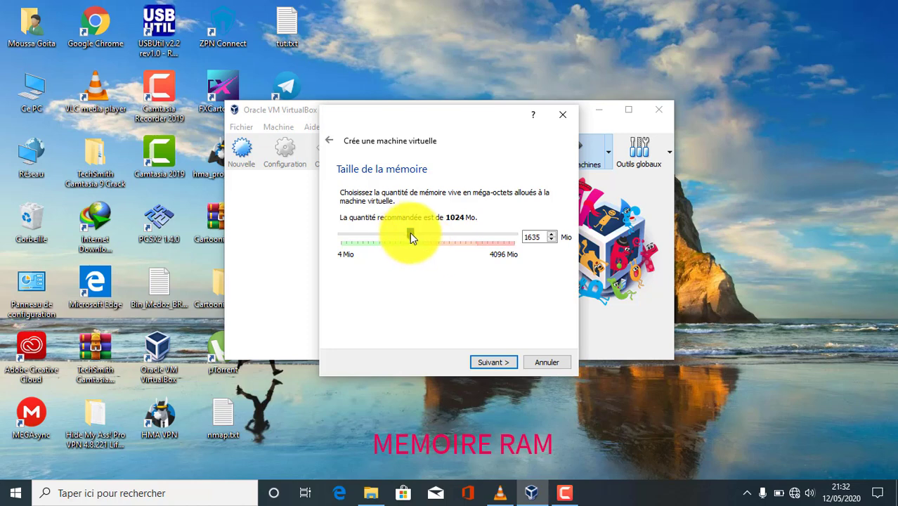
drag(410, 232, 422, 250)
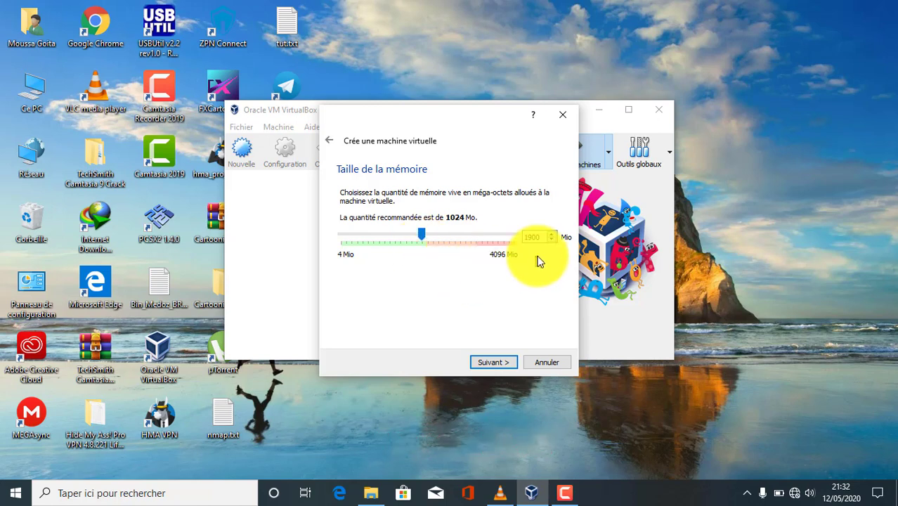
click(499, 362)
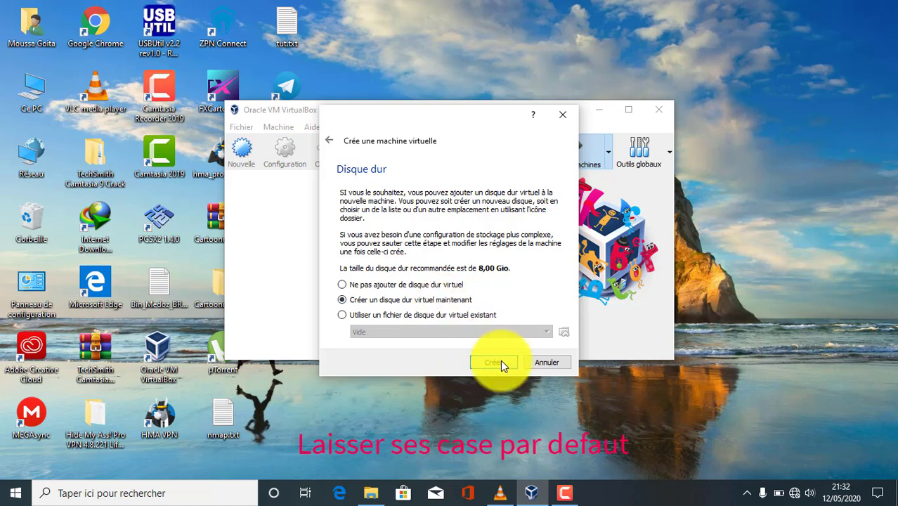
Step: Create the machine with a new dynamically allocated VDI disk of about 71,41 Gio
click(496, 362)
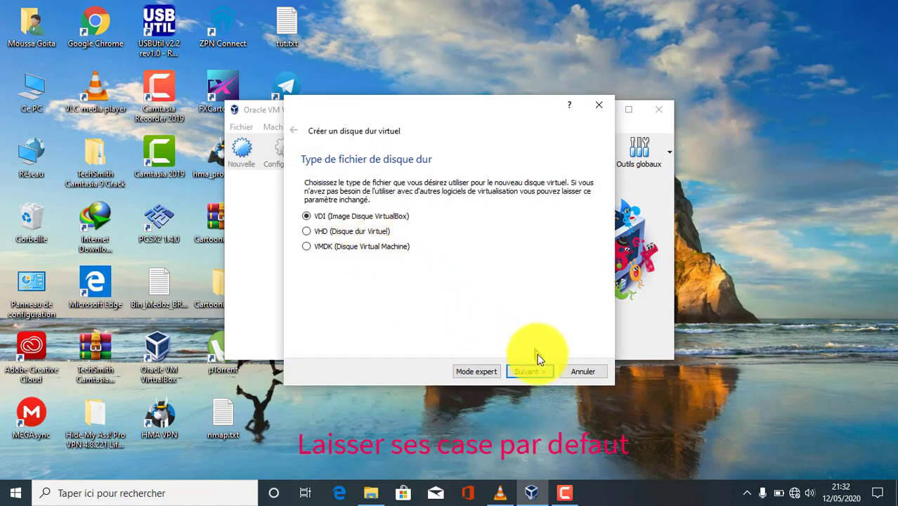
click(535, 371)
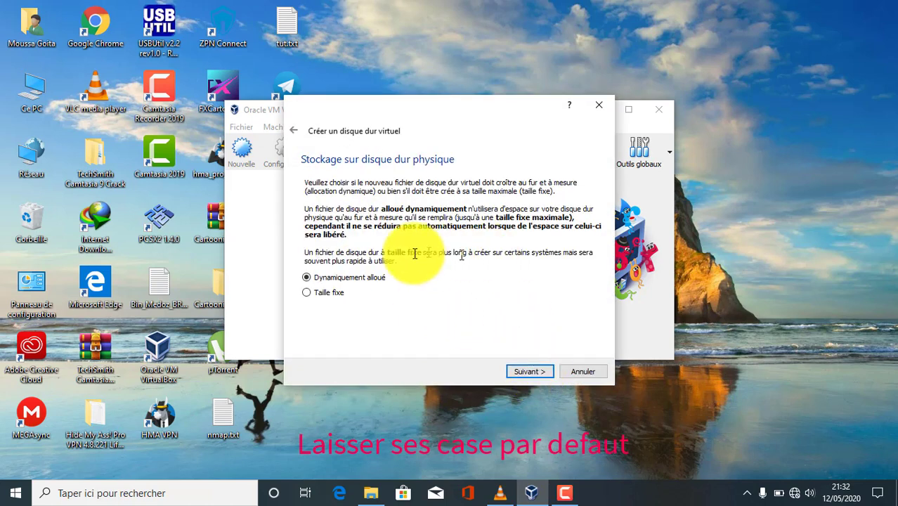
click(539, 371)
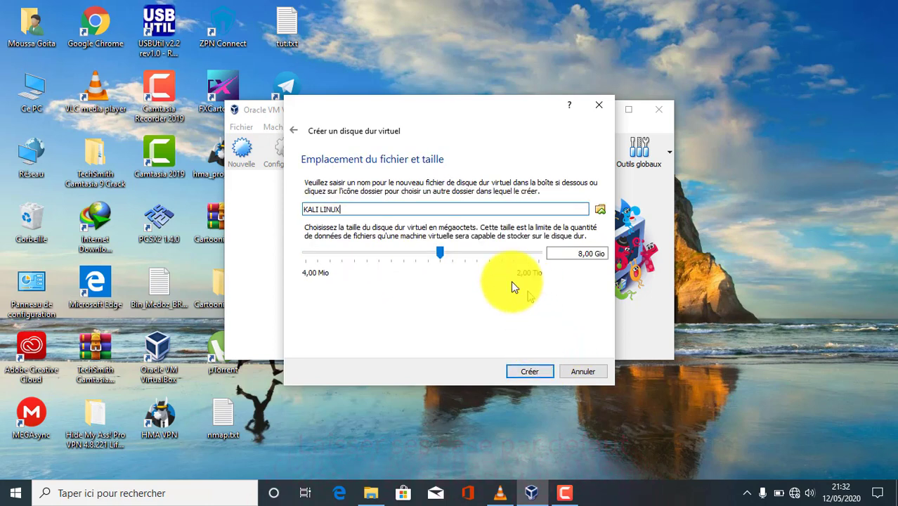
drag(446, 254, 482, 268)
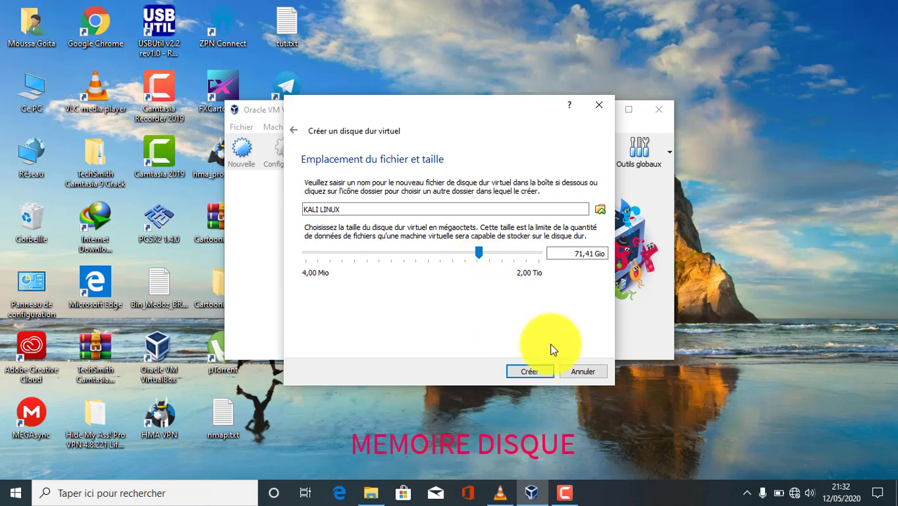
click(541, 371)
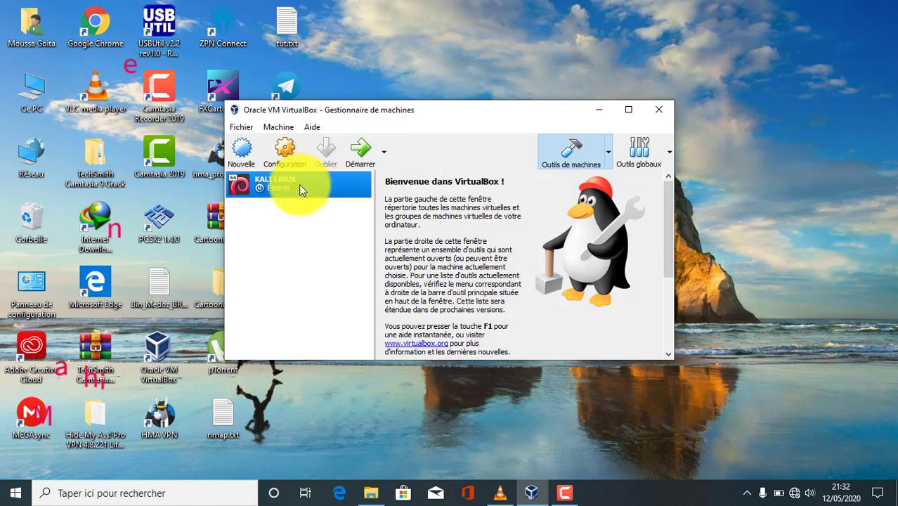
Step: In Storage settings, attach kali-linux-2020.1b-installer-amd64.iso to the empty IDE optical drive
click(293, 160)
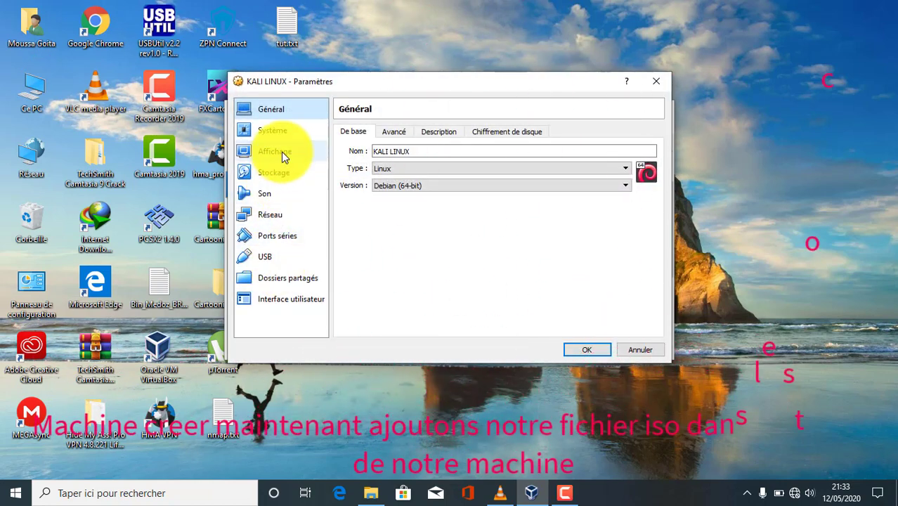
click(278, 172)
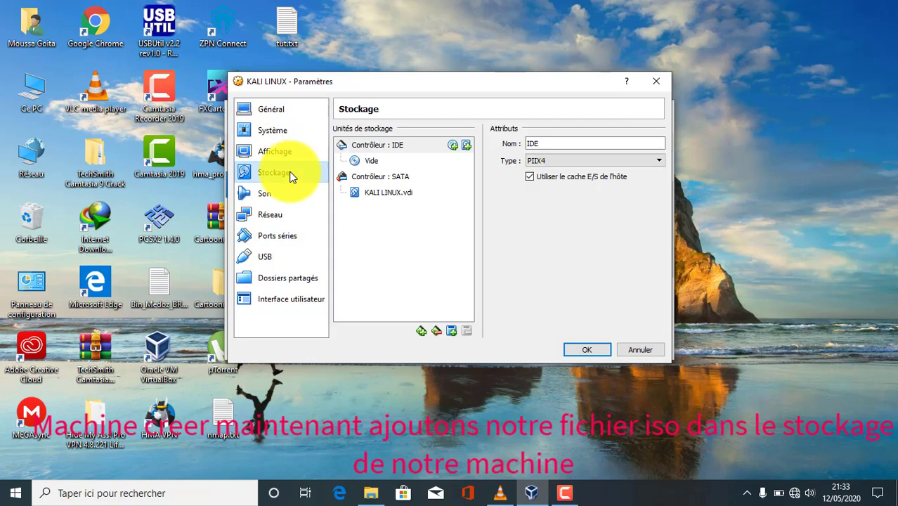
click(369, 161)
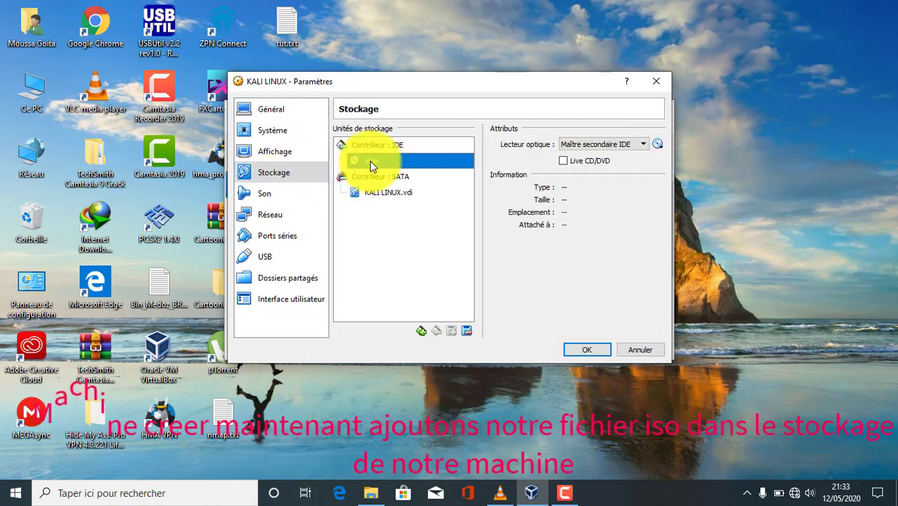
click(659, 145)
click(669, 156)
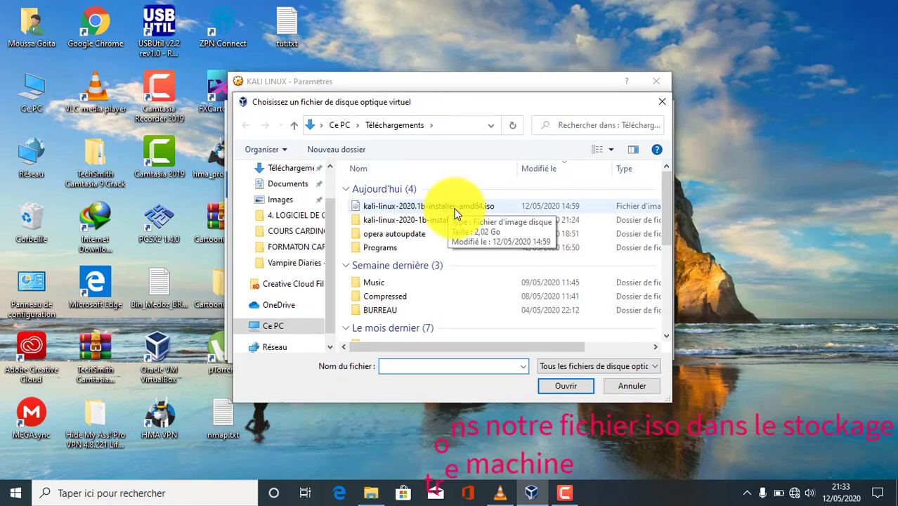
double_click(454, 207)
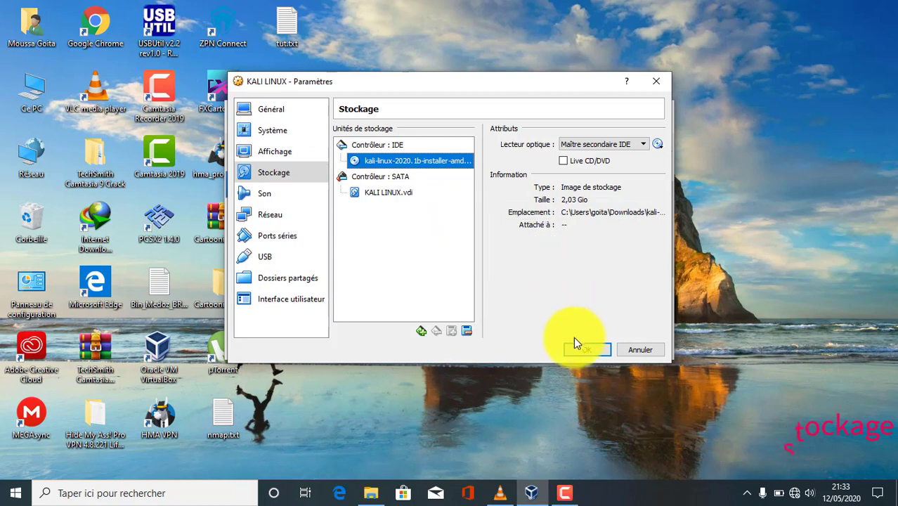
click(577, 347)
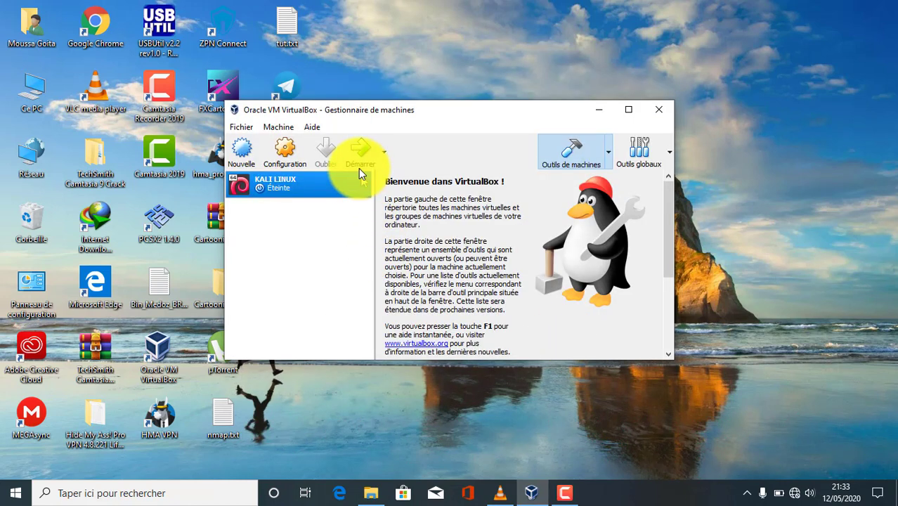
Step: Start the KALI LINUX machine full screen and dismiss the keyboard-capture notice
click(363, 166)
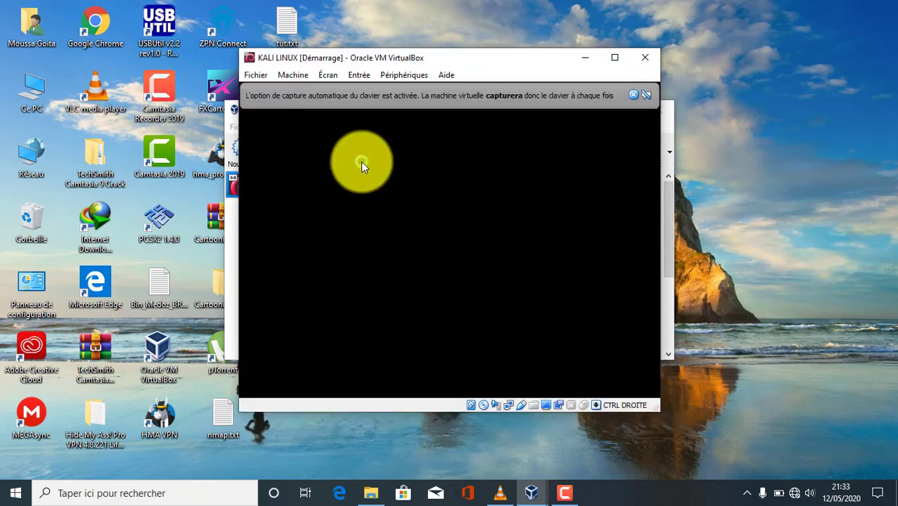
click(617, 55)
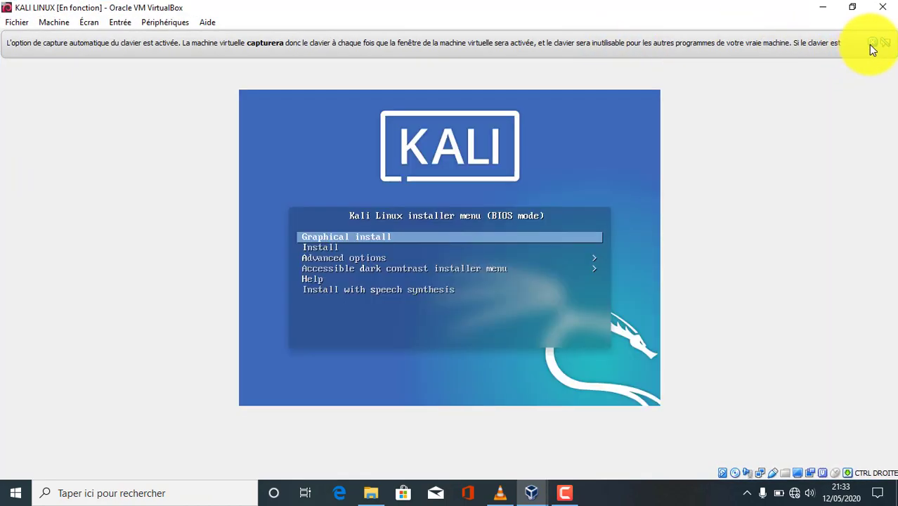
click(871, 43)
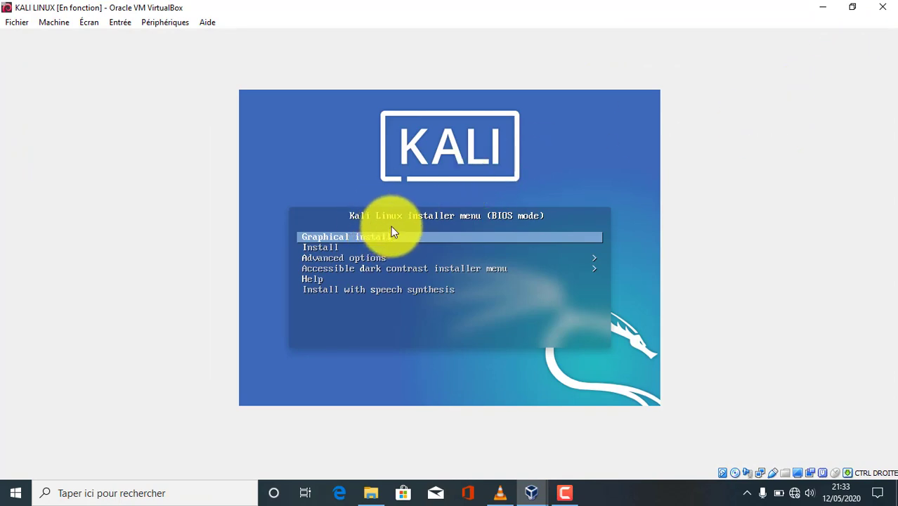
Step: Launch Graphical install from the Kali boot menu
key(Down)
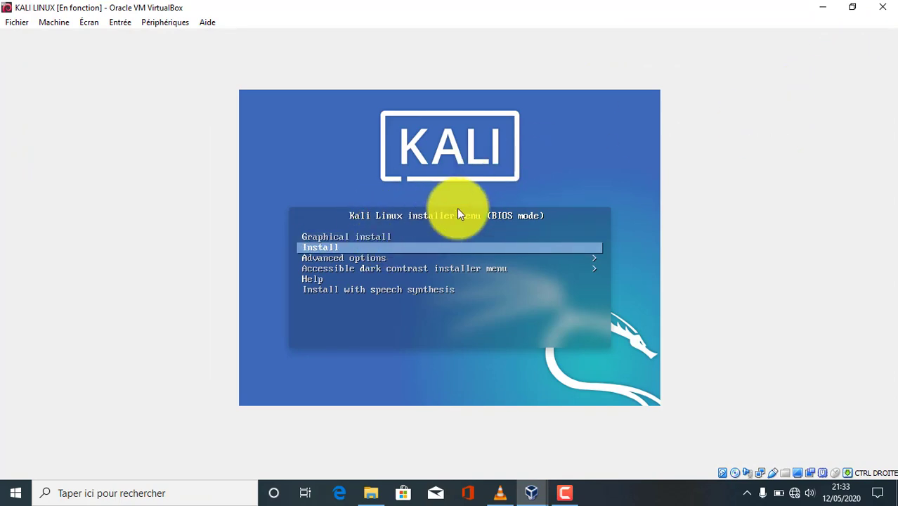
key(Up)
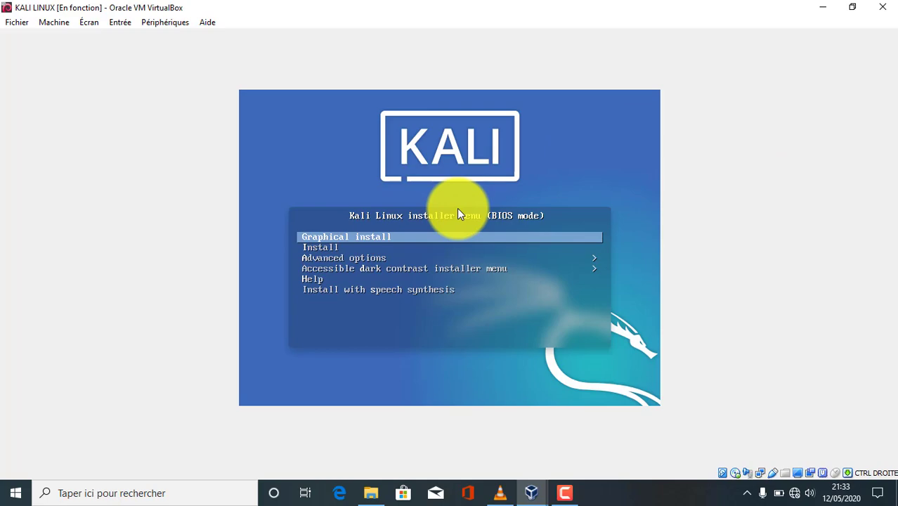
key(Return)
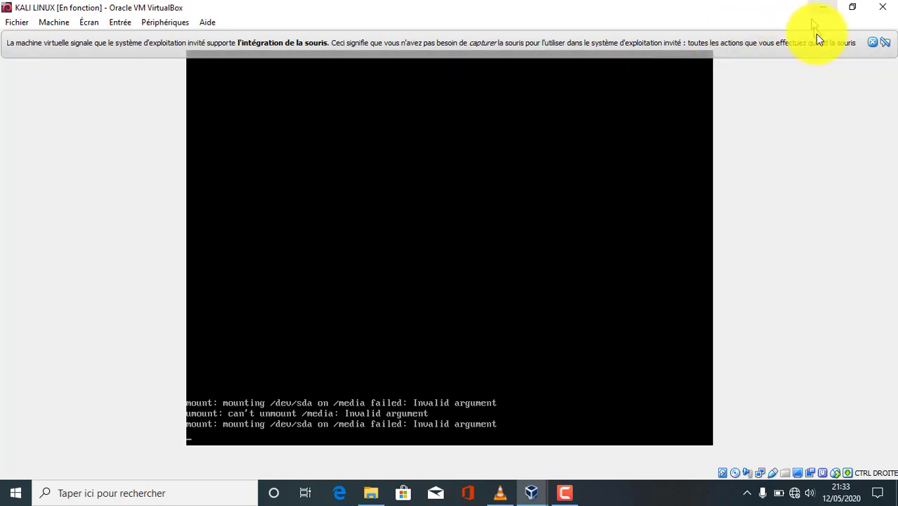
Step: Choose French language, France as country and the Français keyboard layout
click(885, 43)
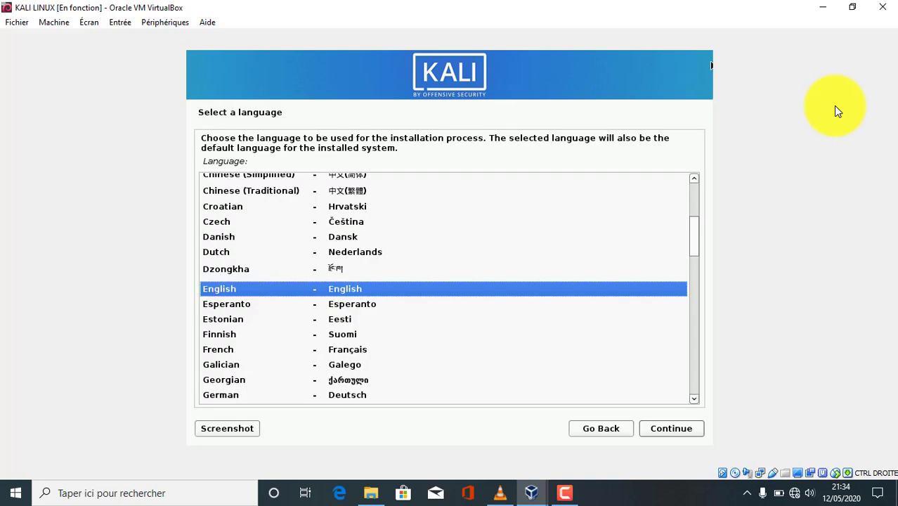
click(367, 351)
double_click(367, 351)
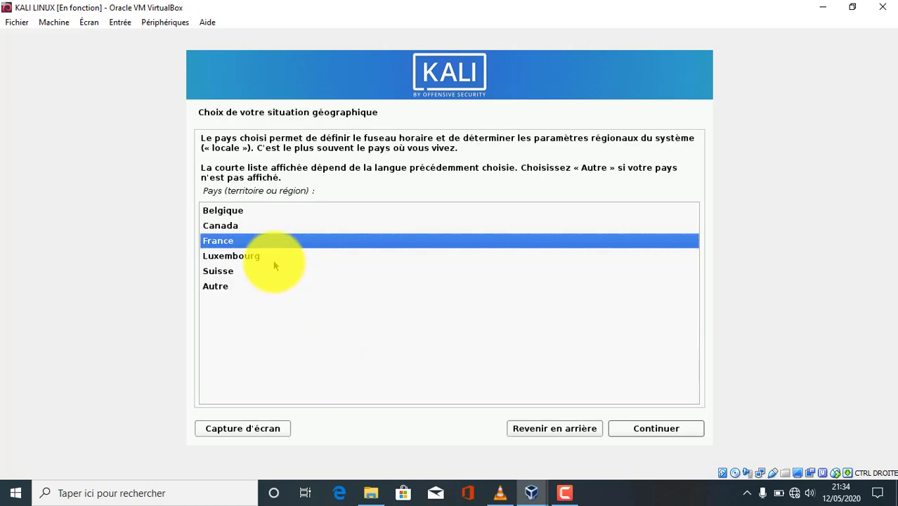
double_click(235, 241)
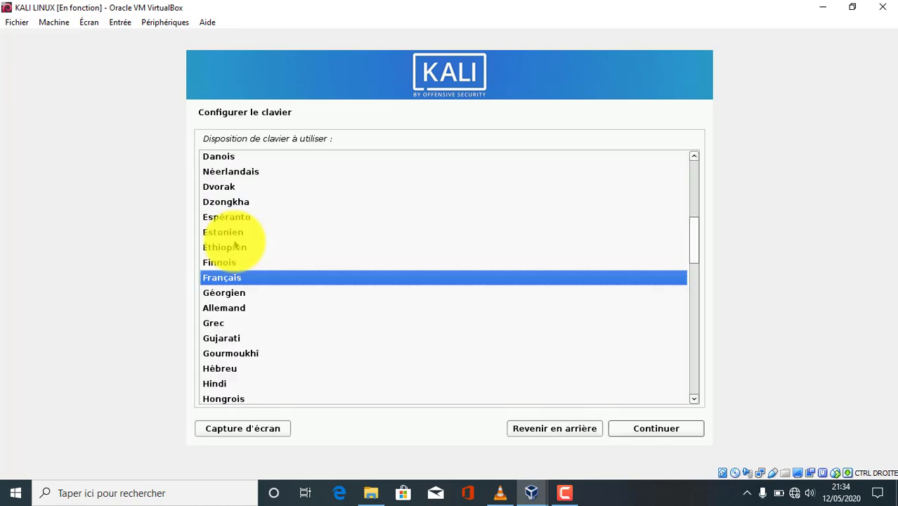
double_click(232, 278)
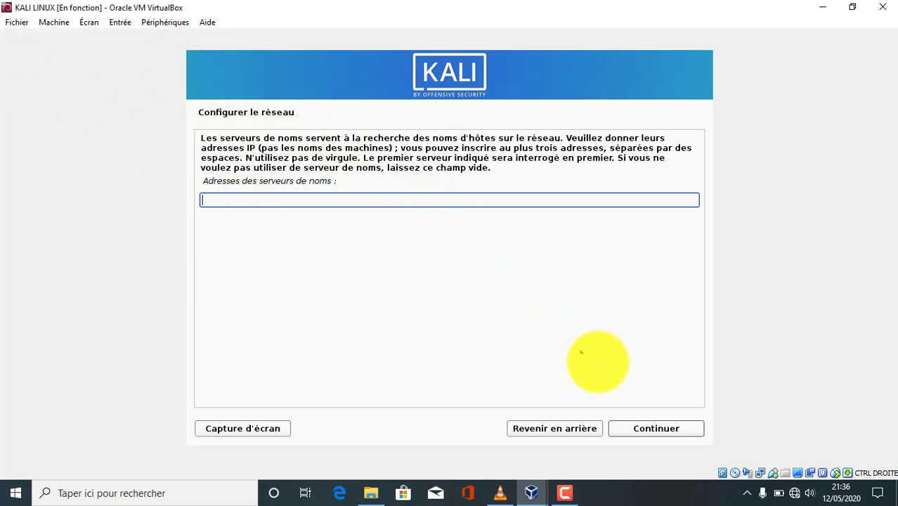
Step: Leave name servers empty, keep hostname 'kali' and leave the domain blank
click(658, 431)
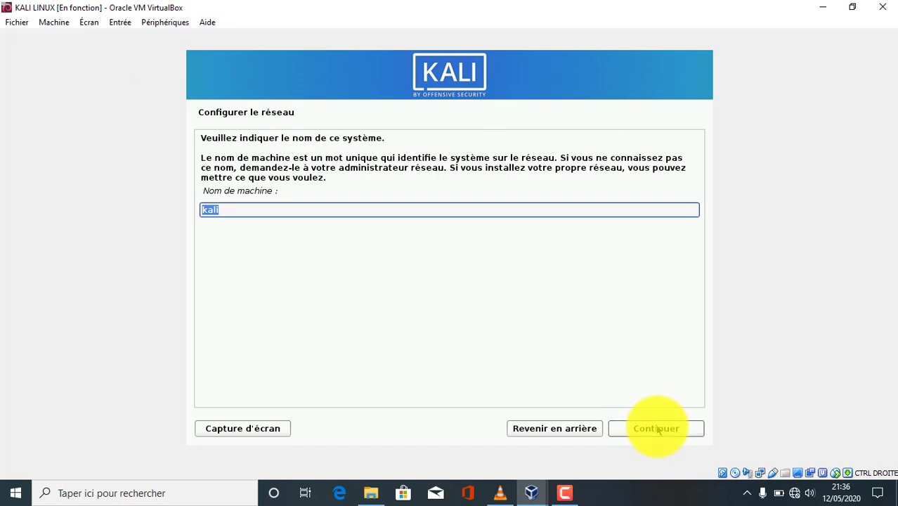
click(658, 429)
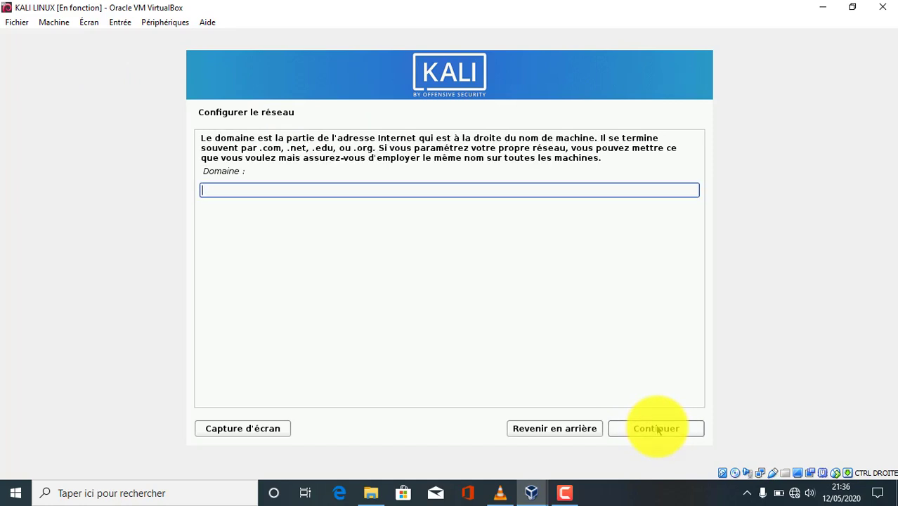
click(658, 428)
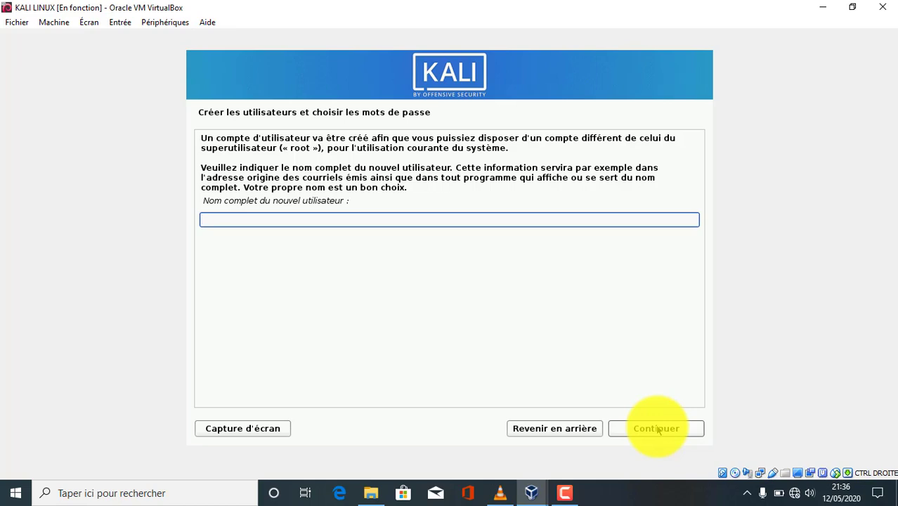
Step: Enter the new user's full name and accept the suggested login
text(Tutotech)
click(657, 429)
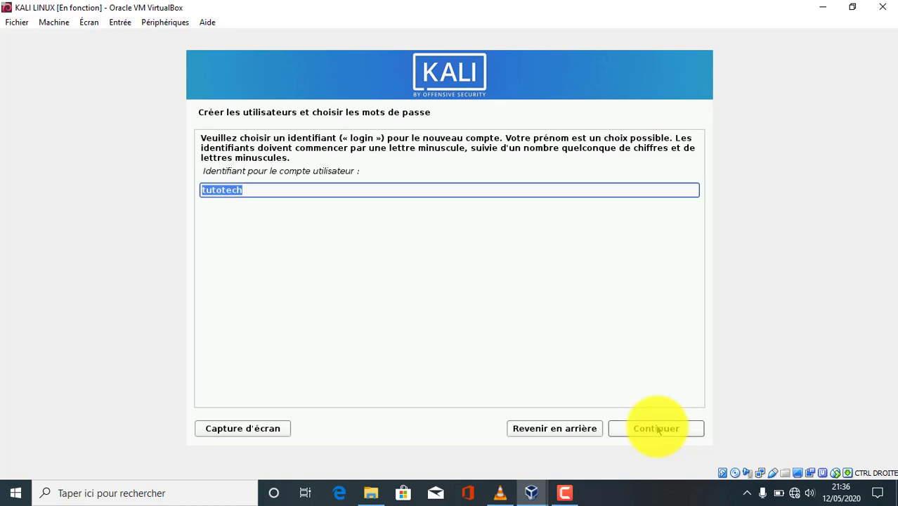
click(656, 429)
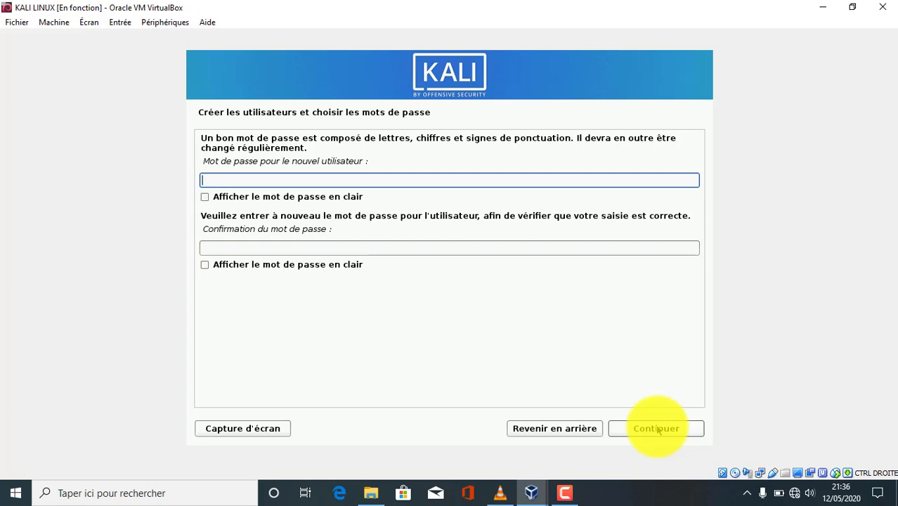
Step: Set and confirm the new user's password
text(●●●●●●●●)
key(Tab)
key(Tab)
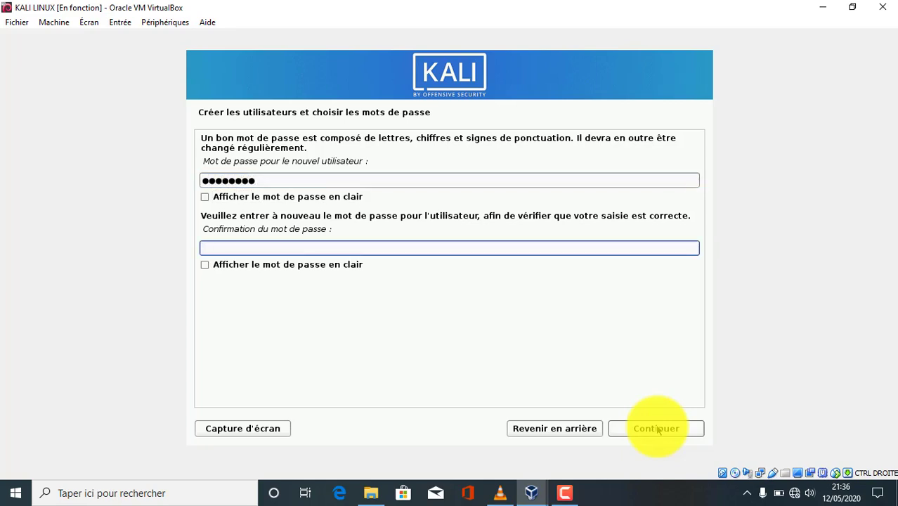
text(●●●●●●●●)
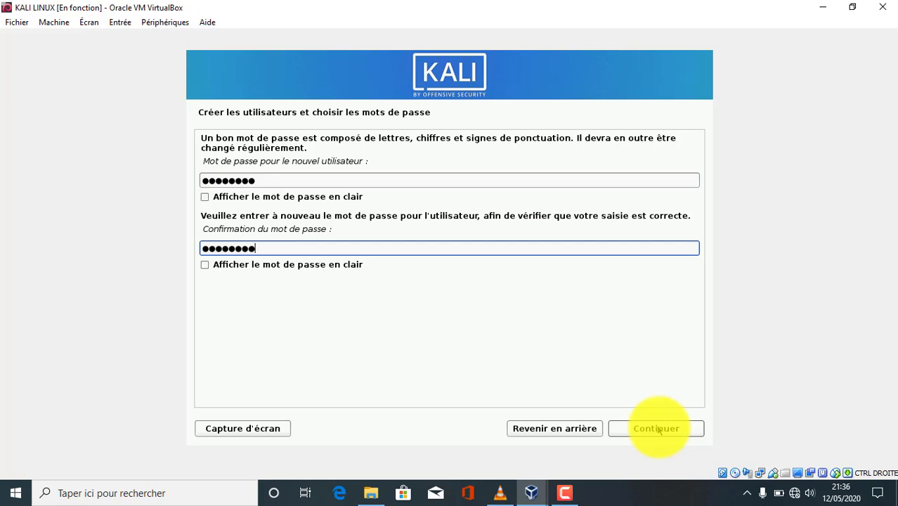
click(661, 430)
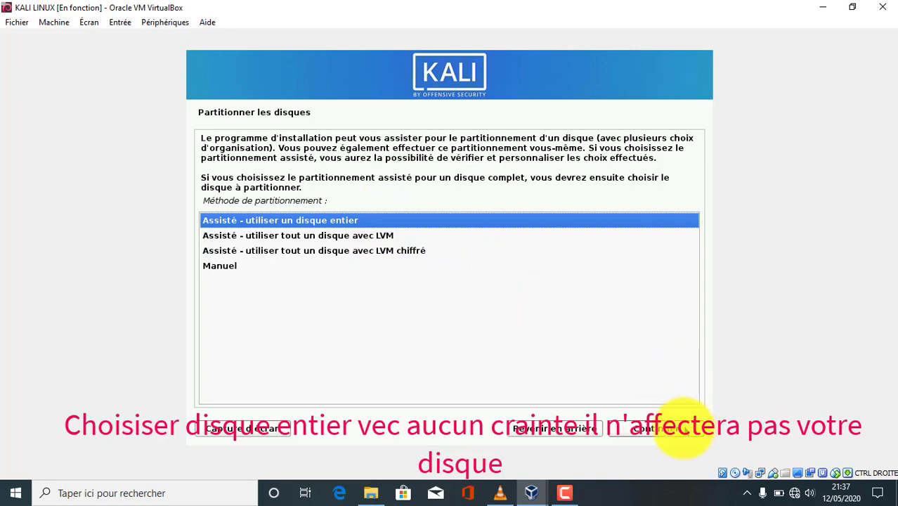
Step: Partition the whole sda disk guided, all files in one partition, and write the changes
click(686, 430)
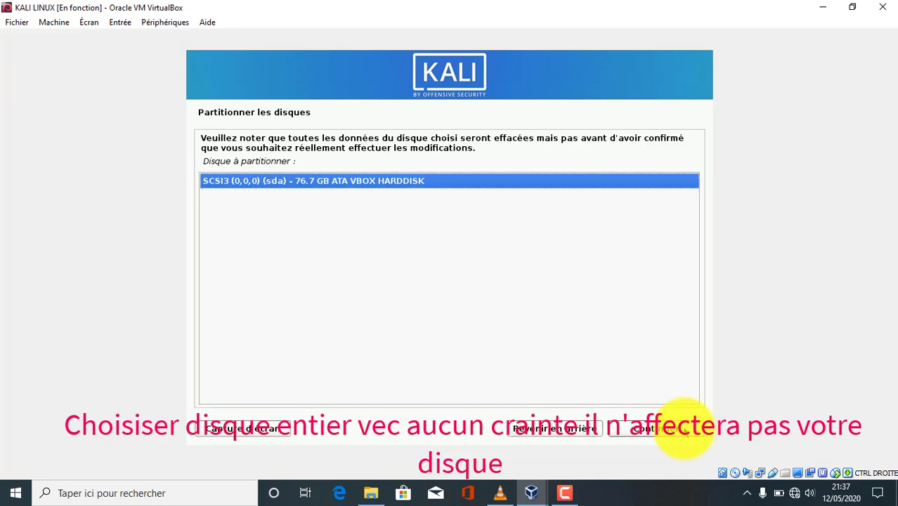
click(686, 430)
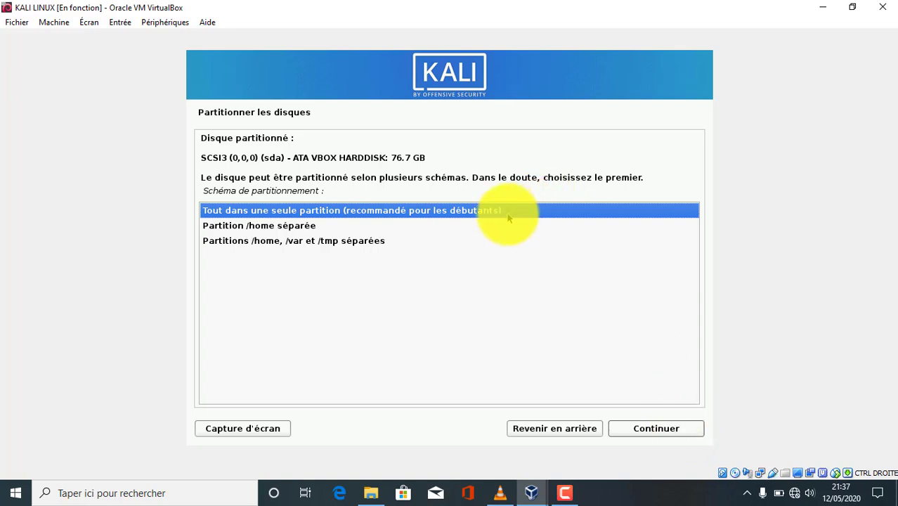
click(679, 437)
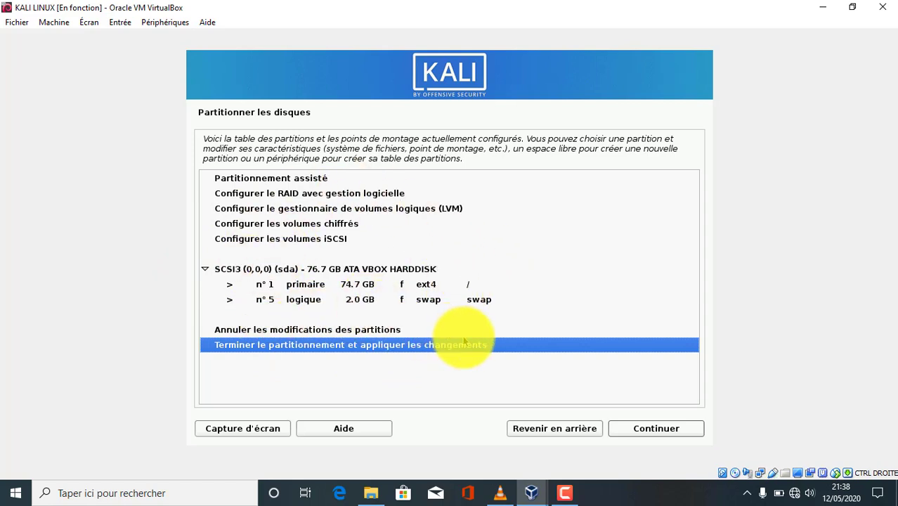
click(630, 430)
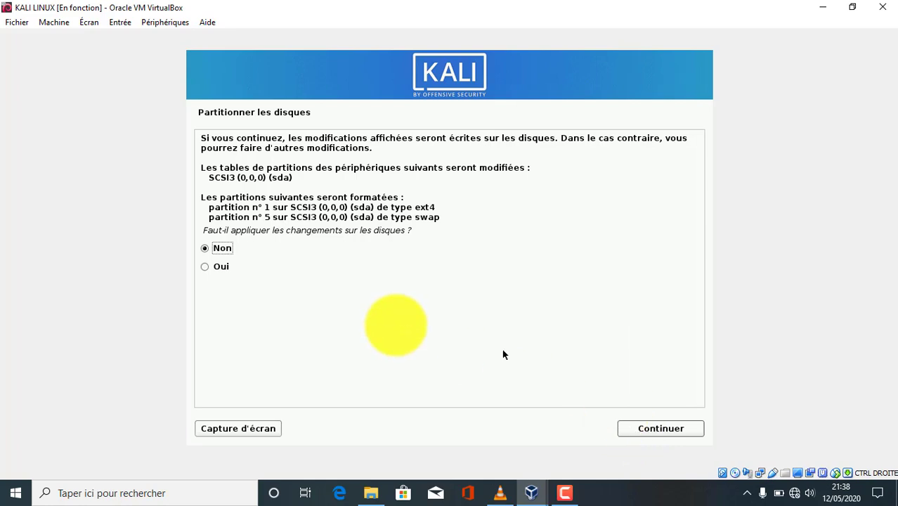
click(206, 267)
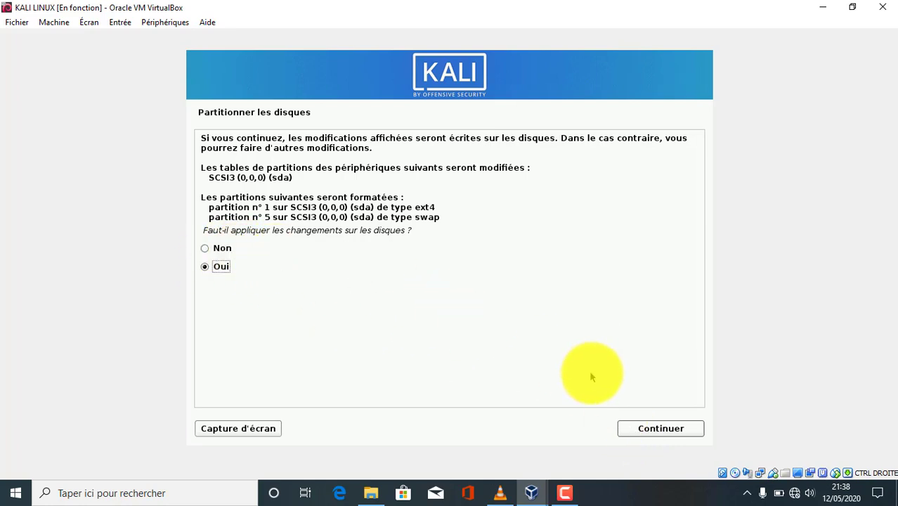
click(670, 431)
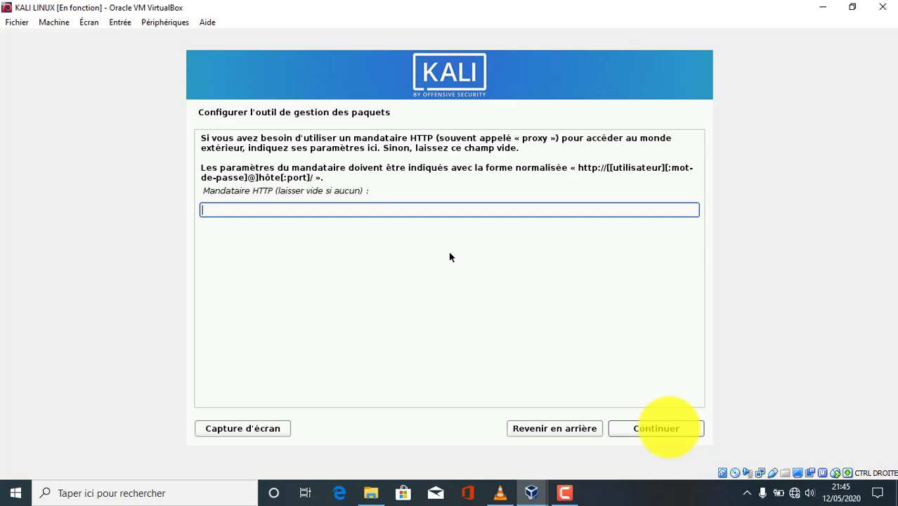
Step: Skip the HTTP proxy and continue installing without a network mirror
click(656, 428)
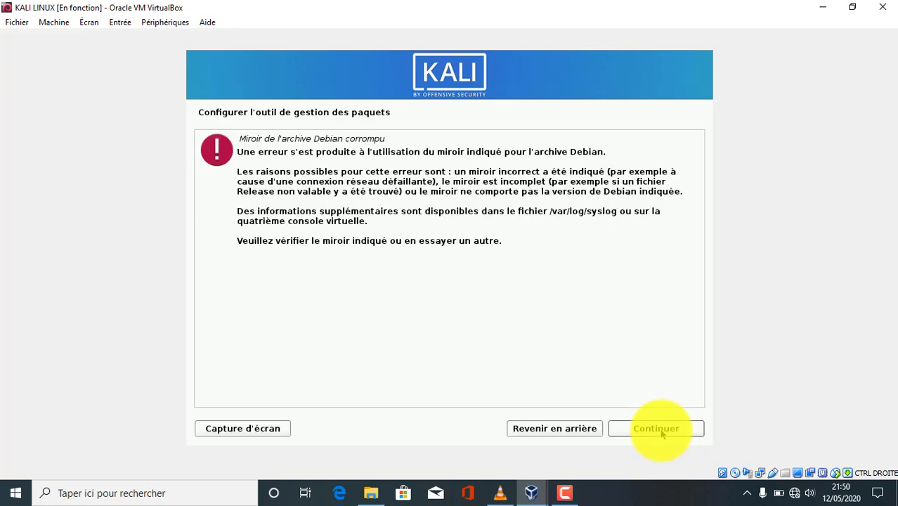
click(575, 430)
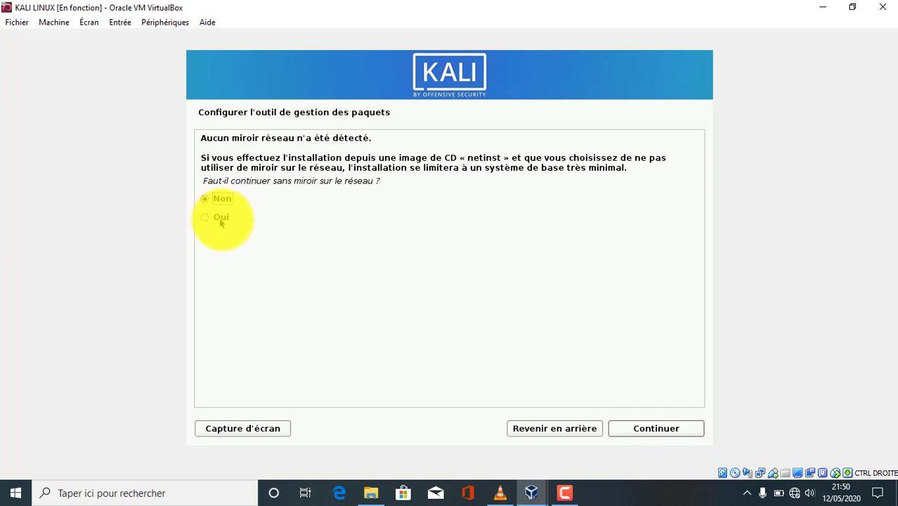
click(224, 223)
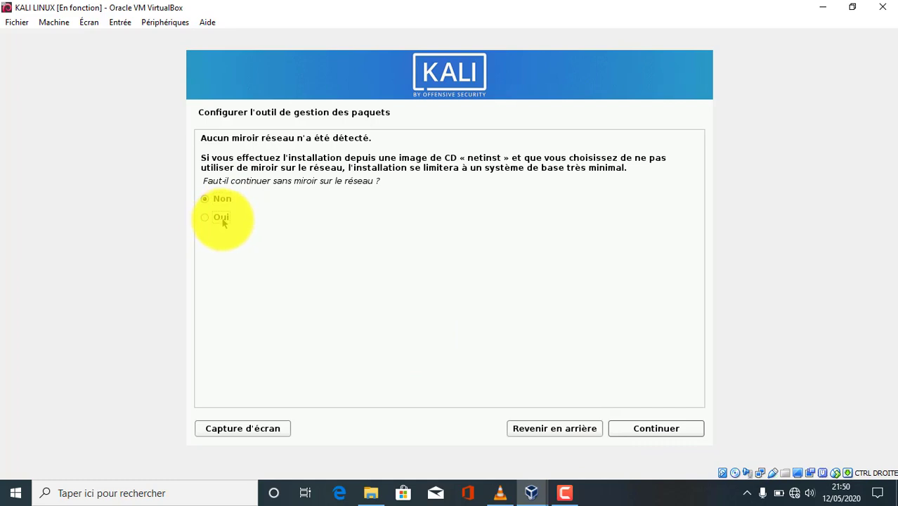
click(647, 430)
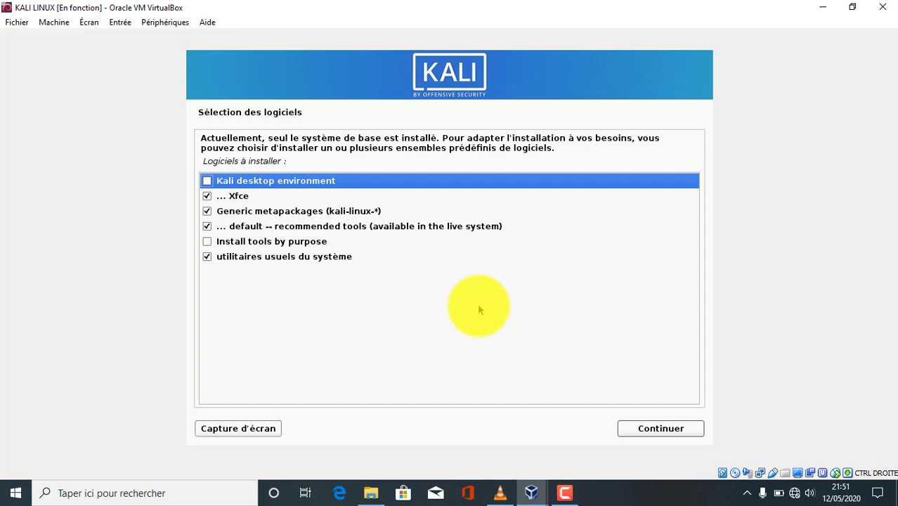
Step: Select the Kali desktop environment and Install tools by purpose software sets and continue
click(208, 181)
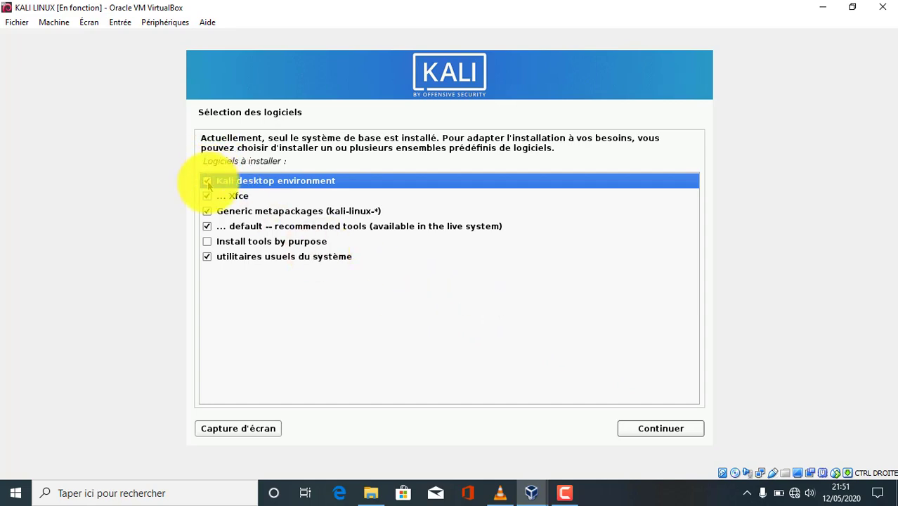
click(209, 244)
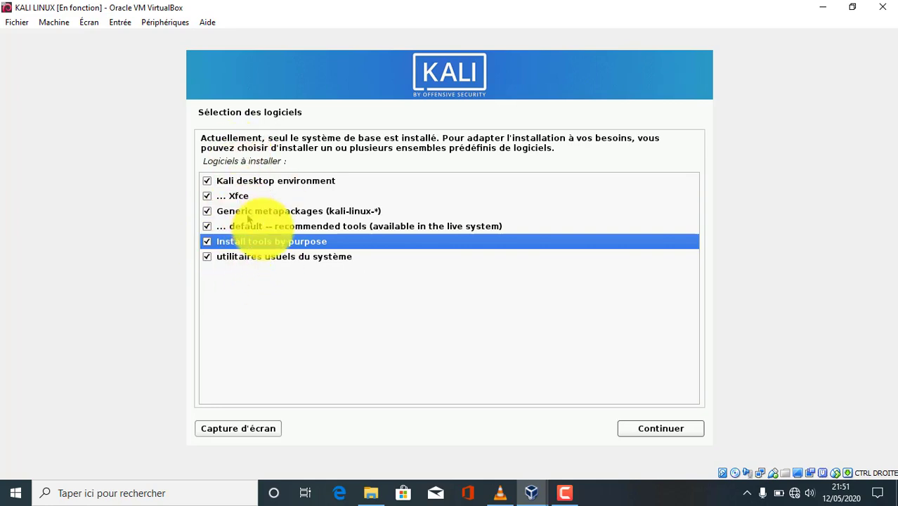
click(655, 430)
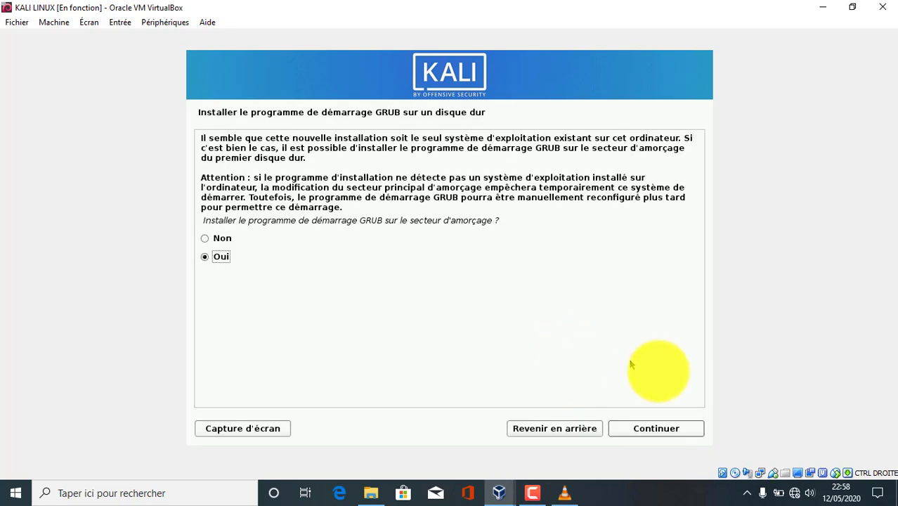
Step: Install the GRUB boot loader on /dev/sda, then acknowledge the finished installation to reboot
click(671, 430)
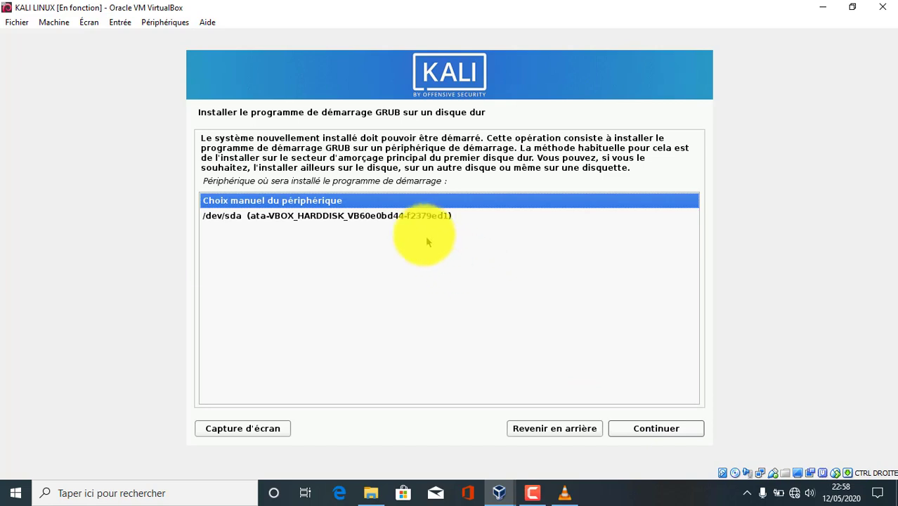
click(421, 215)
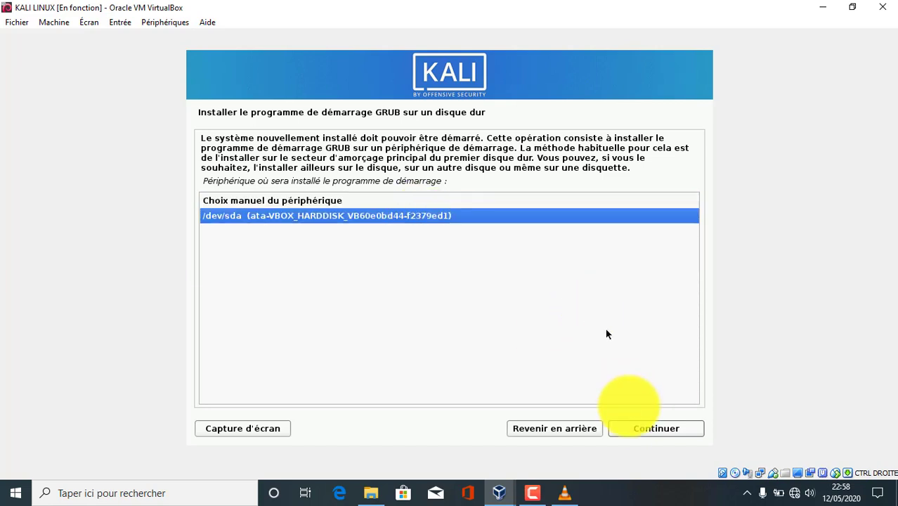
click(644, 430)
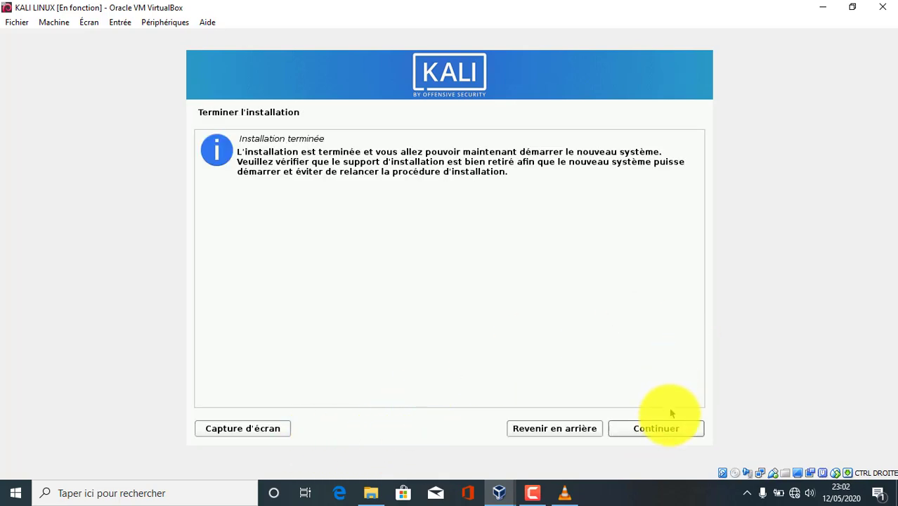
click(672, 431)
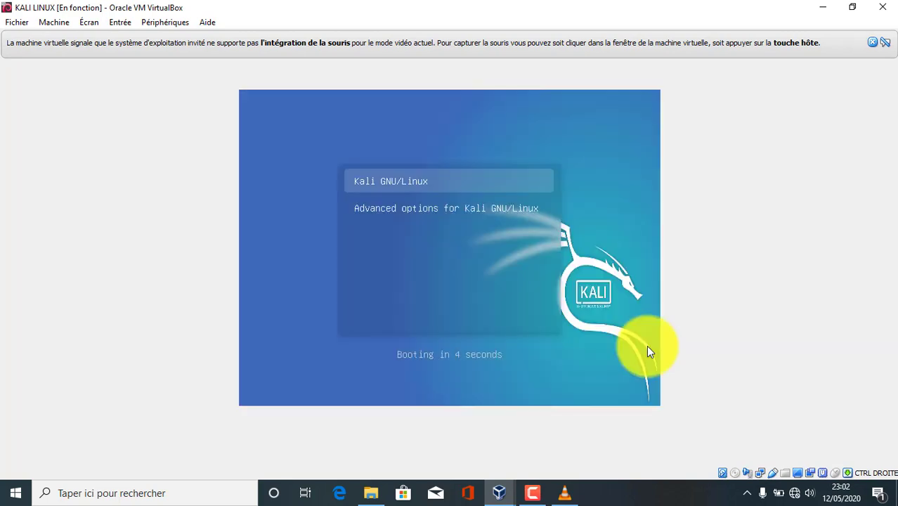
Step: Boot the Kali GNU/Linux entry from the GRUB menu and dismiss both mouse-integration notices
key(Down)
key(Up)
key(Down)
key(Up)
key(Return)
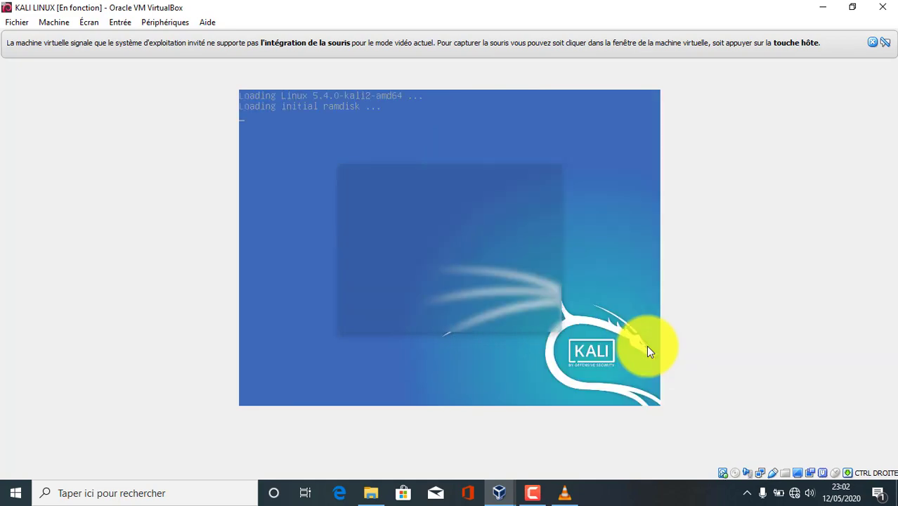
click(873, 43)
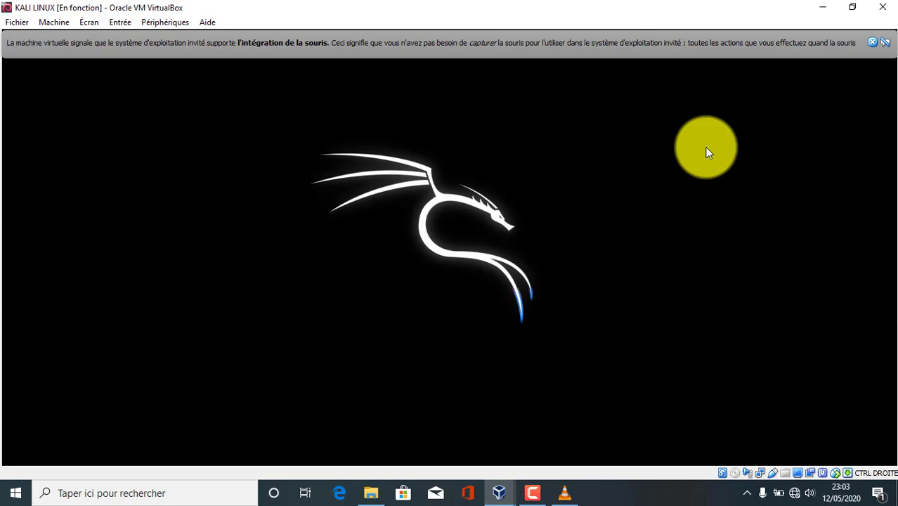
click(871, 44)
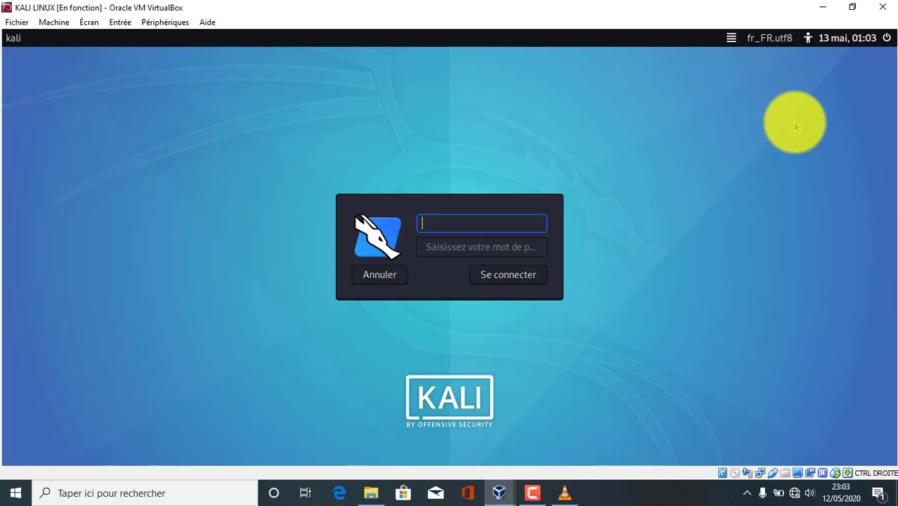
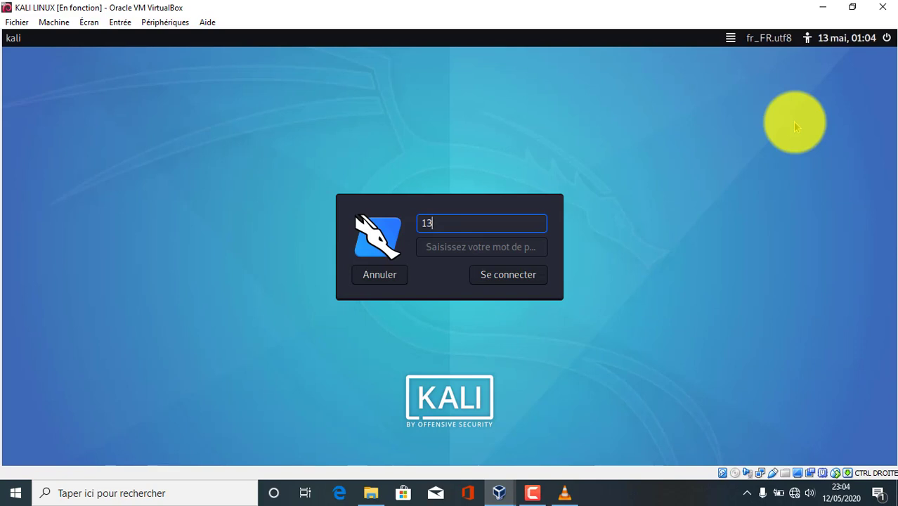
Step: Log in at the Kali login screen with the username and account password to reach the Xfce desktop
click(538, 493)
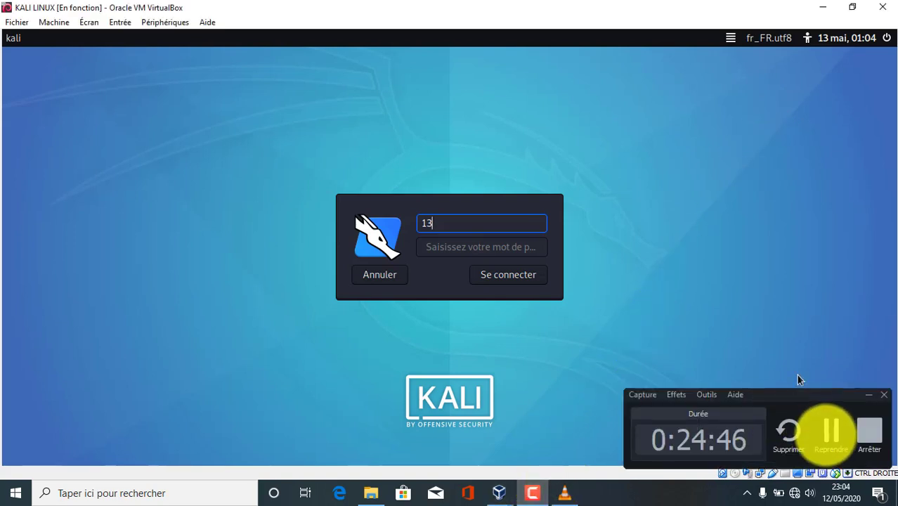
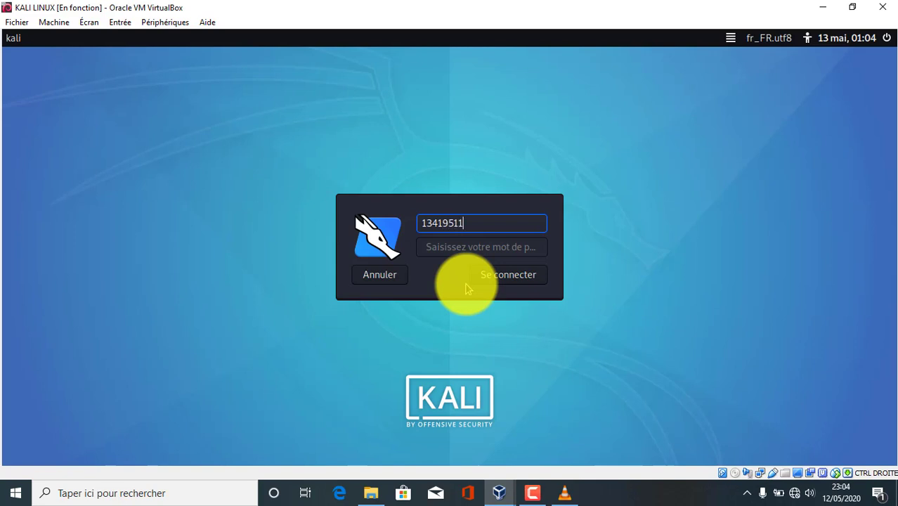
key(Tab)
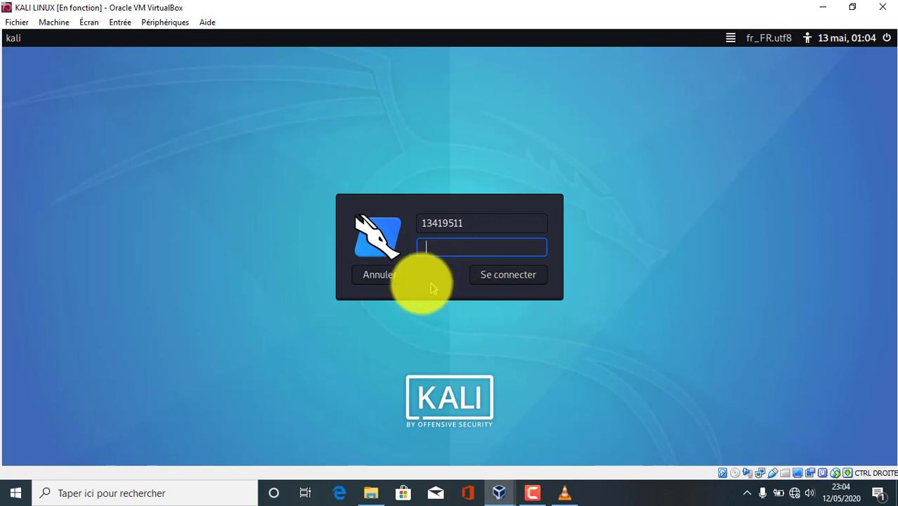
click(399, 271)
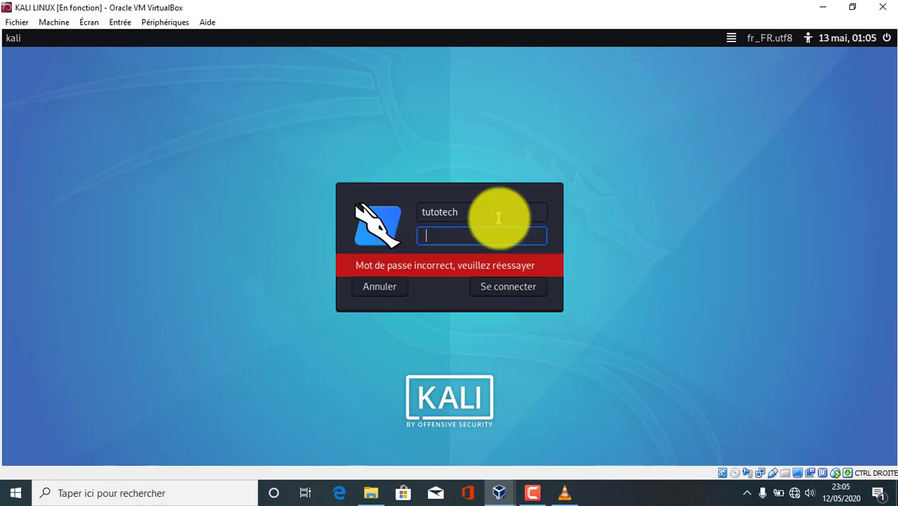
text(••••••••)
key(Return)
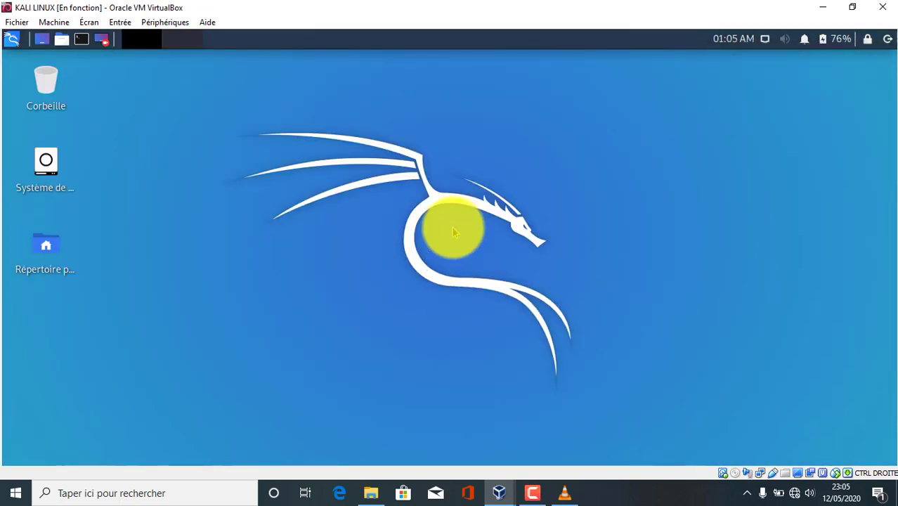
key(ctrl+alt+t)
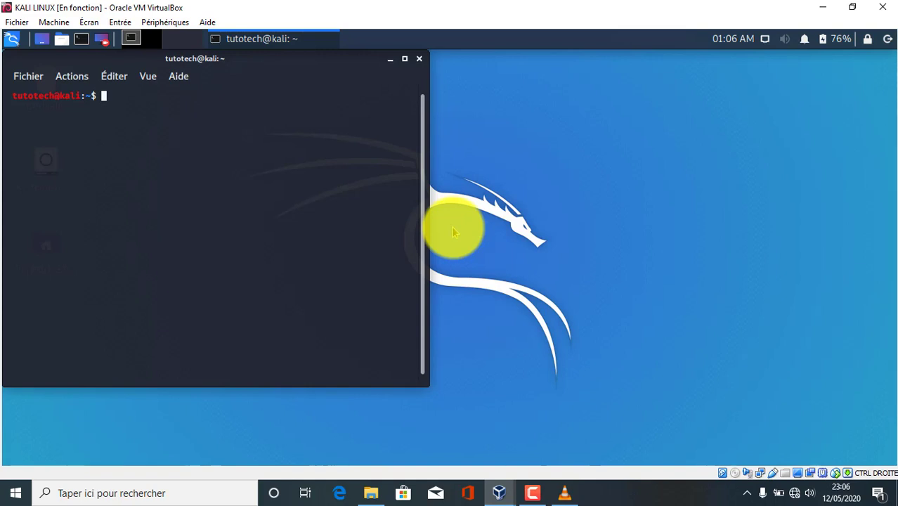
click(420, 60)
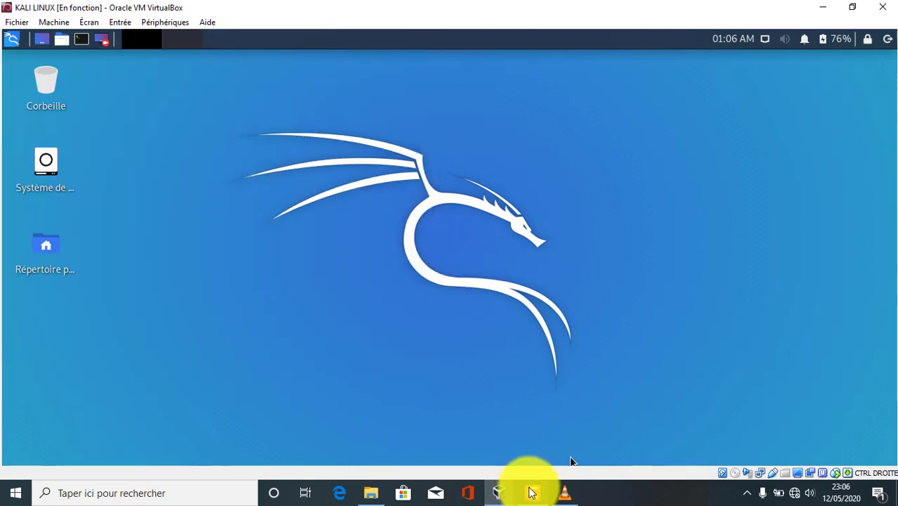
click(532, 493)
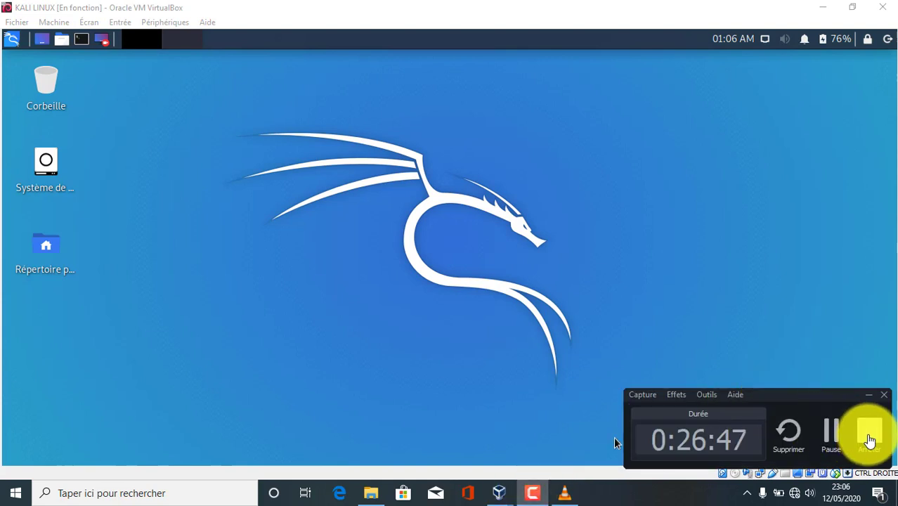